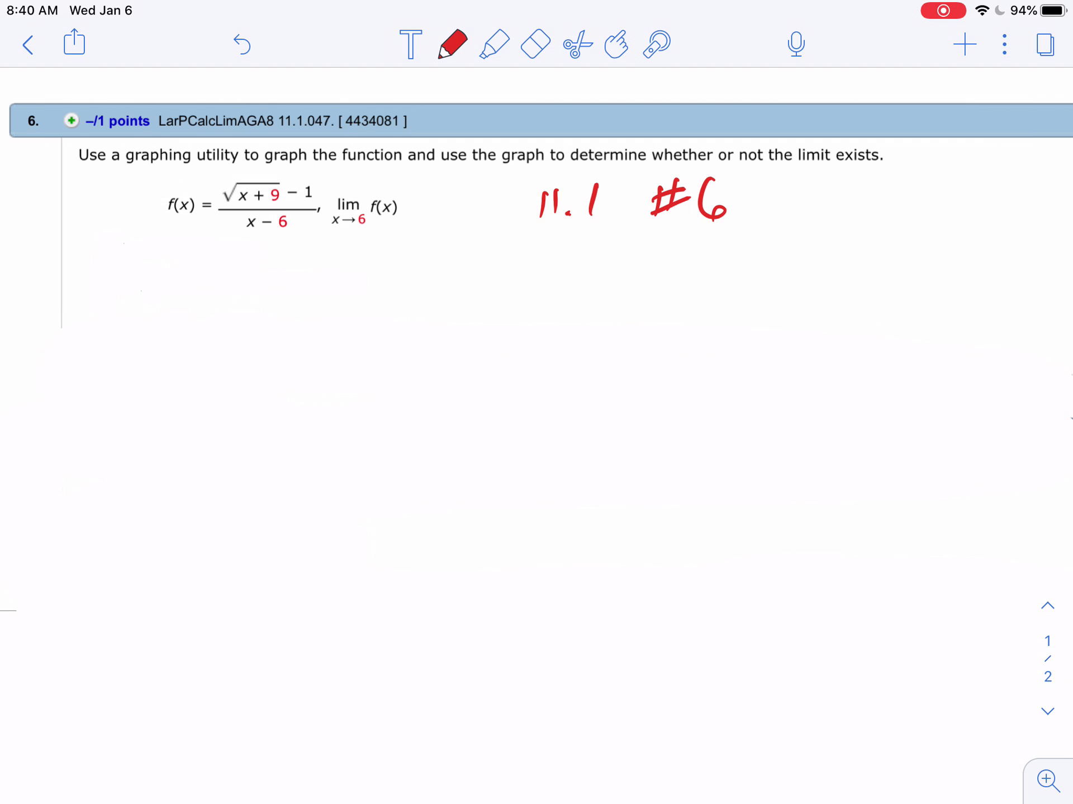
Underline x→6 in red, arrow the 6 to the x − 6 denominator, then switch apps.
drag(336, 238, 371, 235)
mouse_move(360, 226)
mouse_down()
mouse_move(263, 257)
mouse_move(248, 240)
mouse_up()
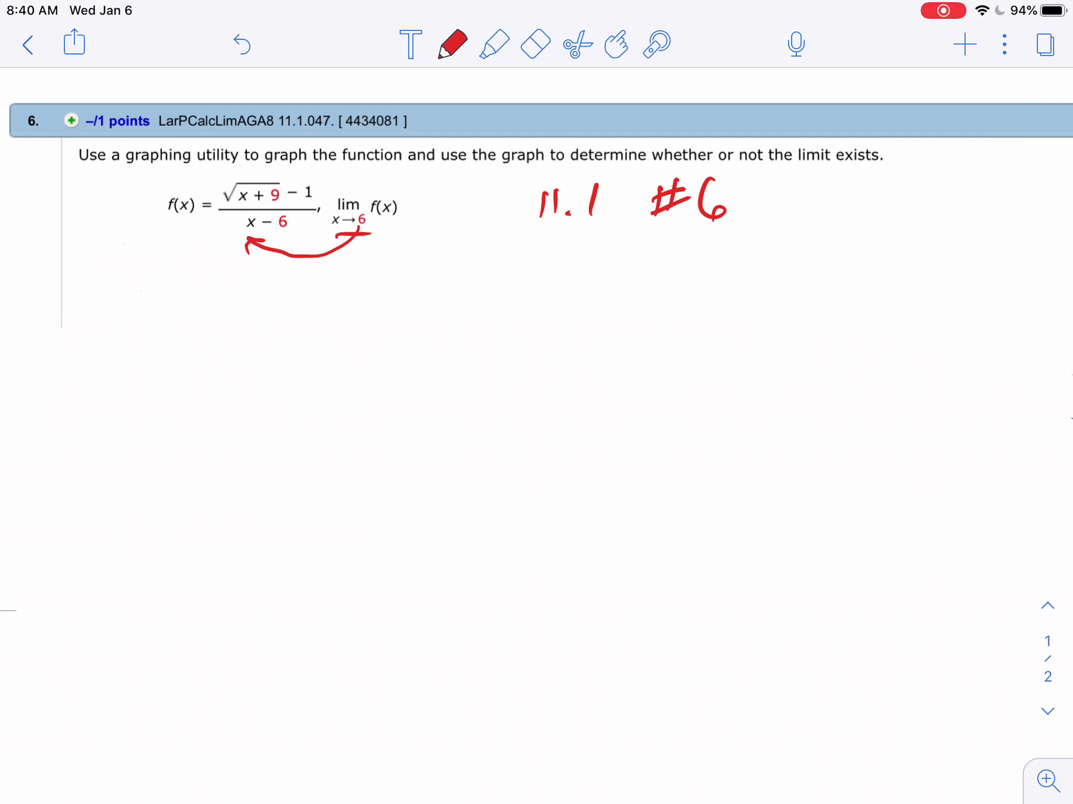
click(553, 503)
drag(537, 801, 536, 502)
In the online TI-84 calculator, graph Y1 = (√(X+9)−1)/(X−6).
click(831, 517)
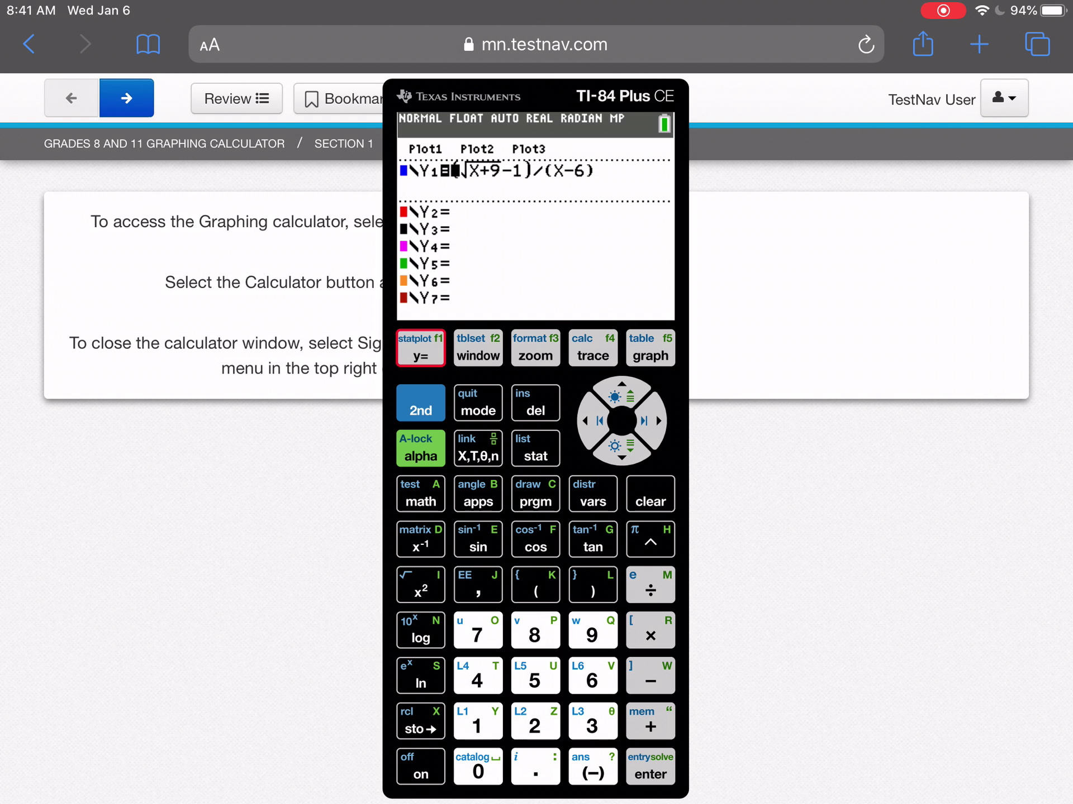
click(650, 355)
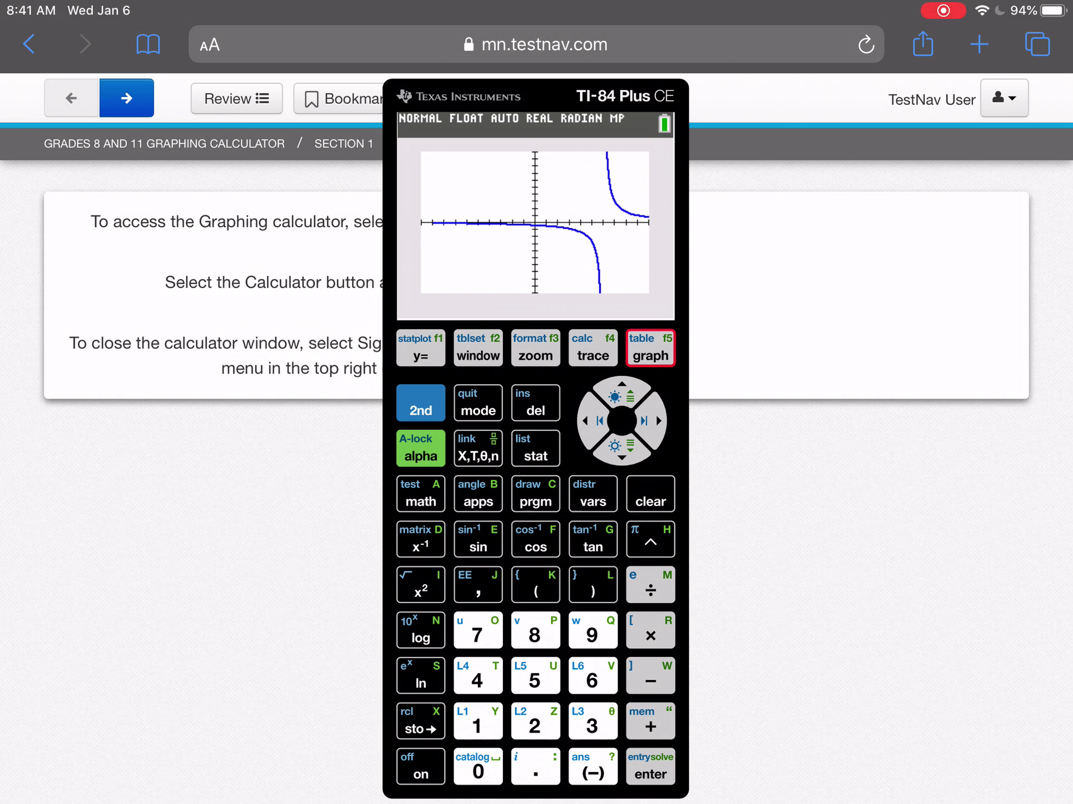
In TBLSET, set the table start to x = 6 with a 0.001 step.
click(420, 403)
click(478, 348)
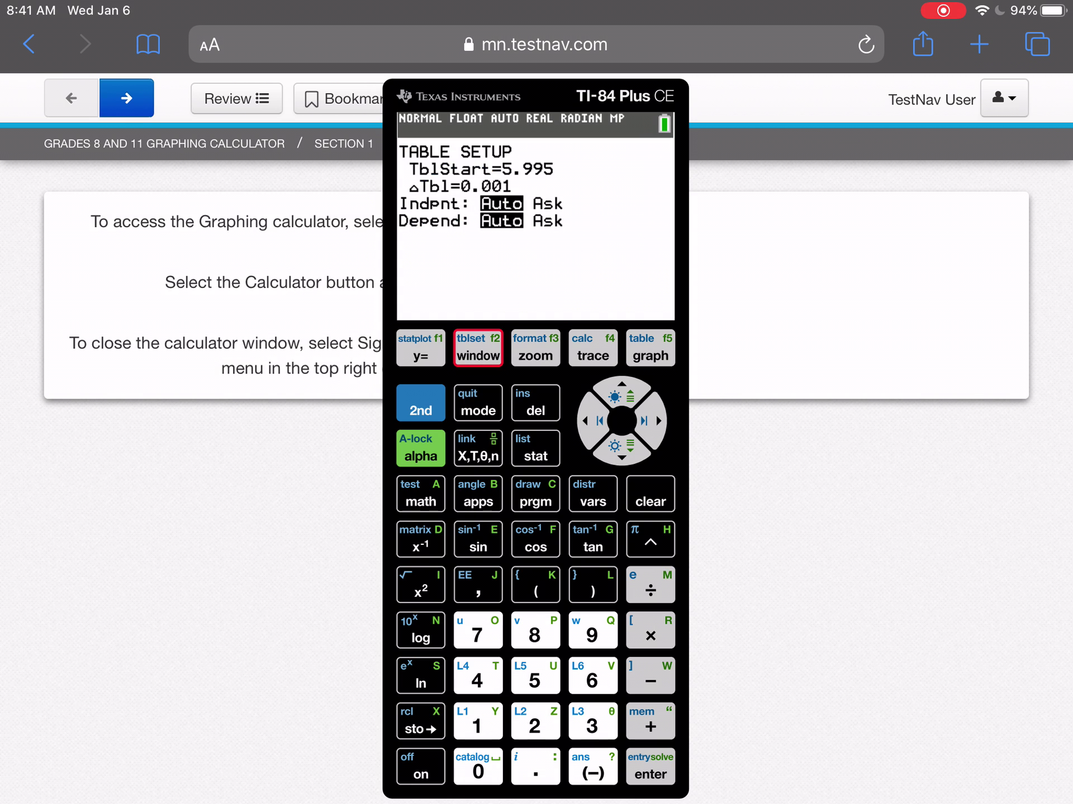
click(592, 676)
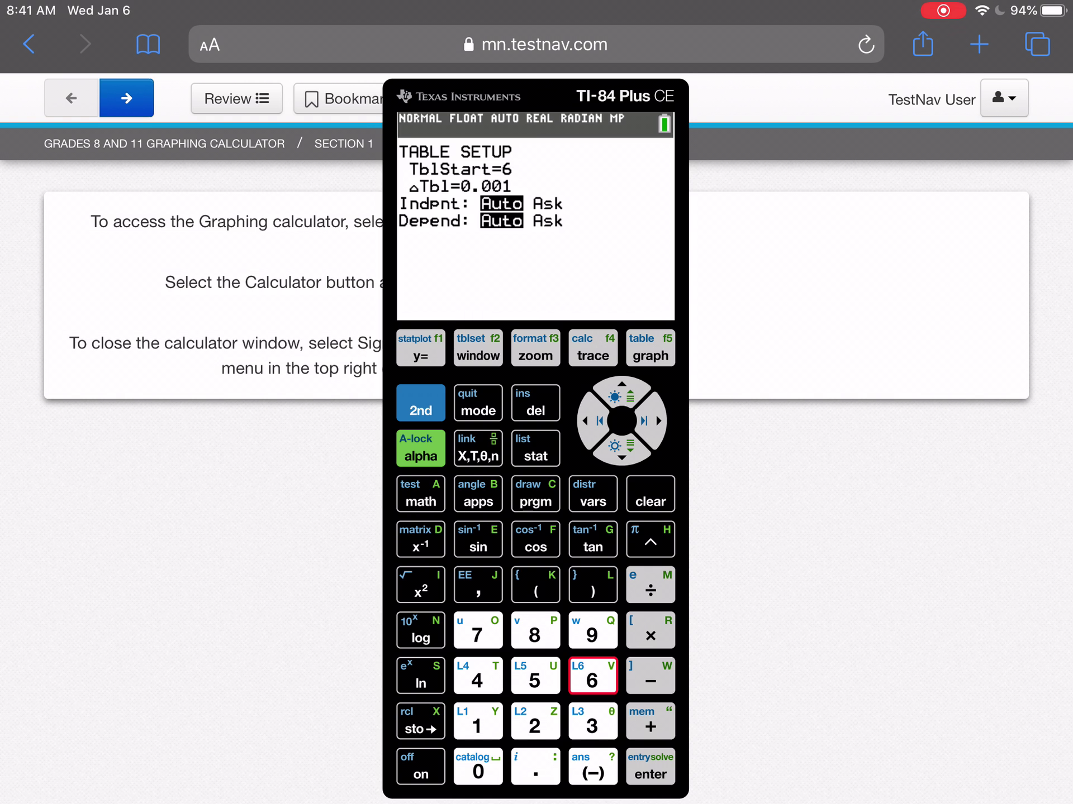
Show the table and scroll up to X = 5.995, with ERROR at x = 6.
click(421, 403)
click(650, 348)
click(621, 390)
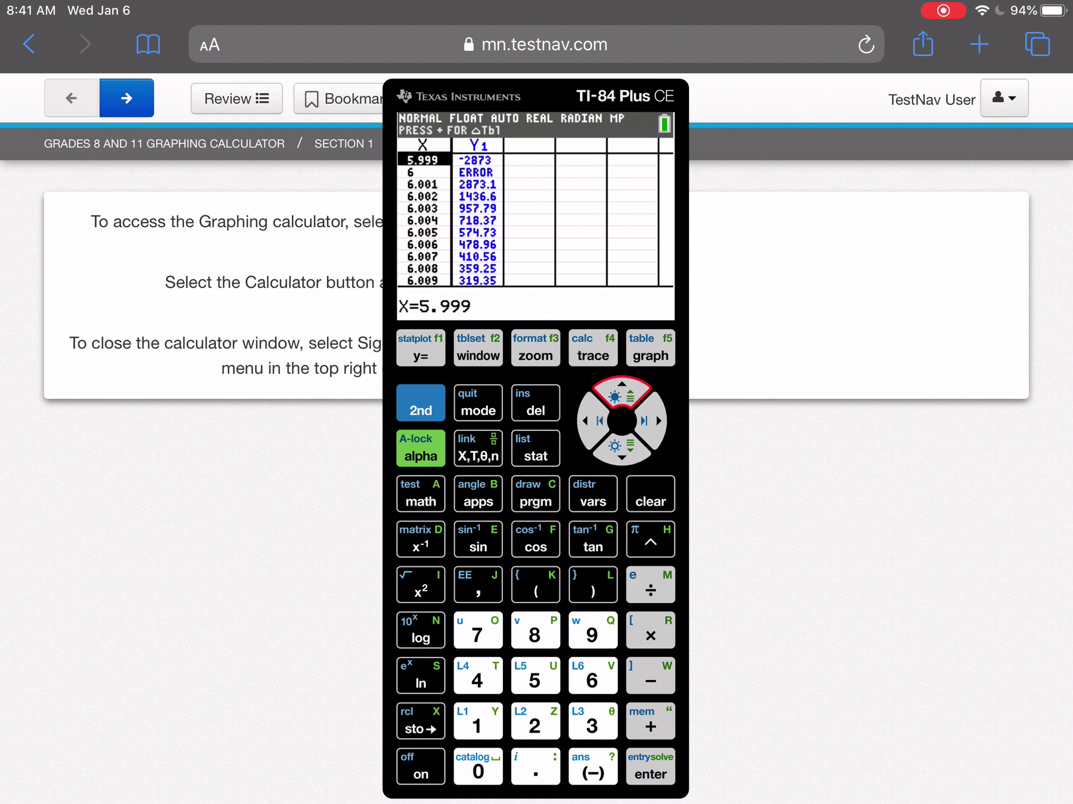
click(621, 391)
click(621, 391)
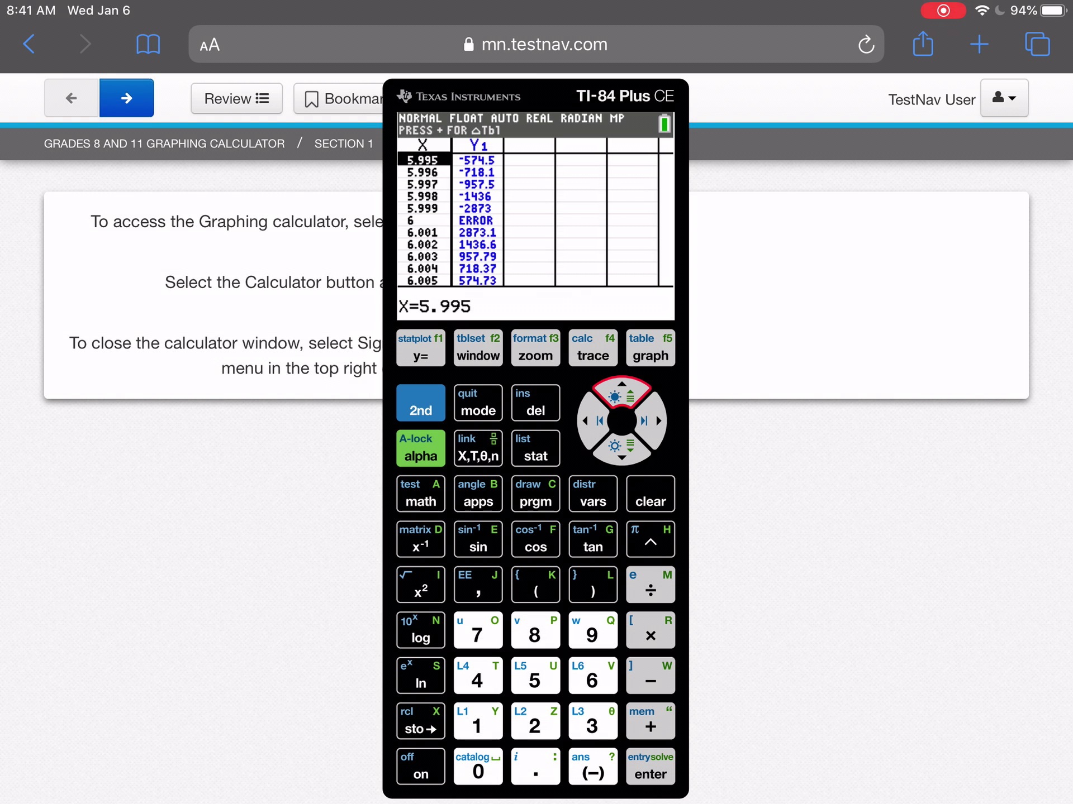